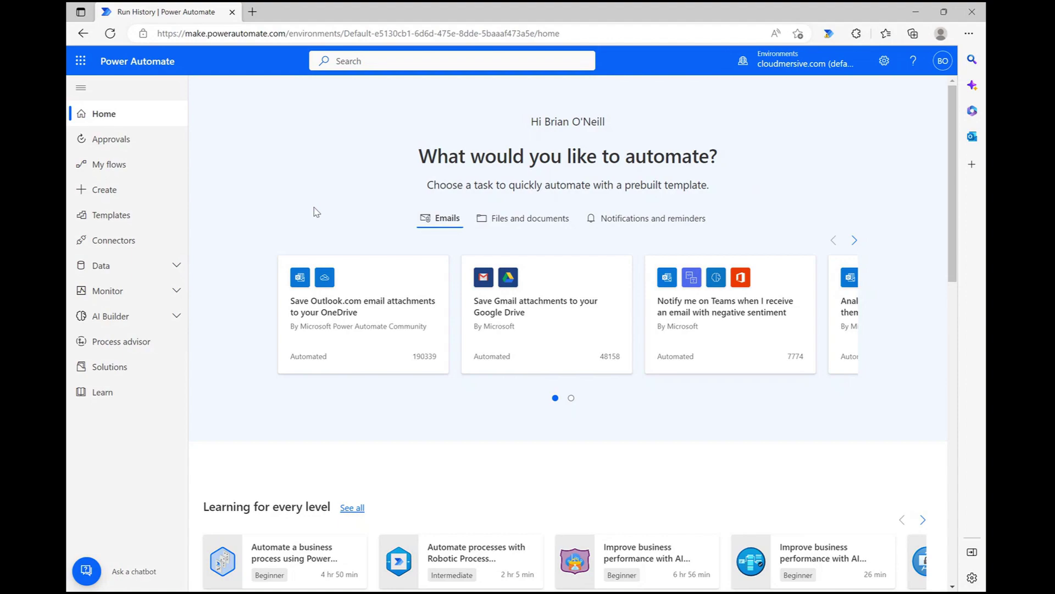
# - Create an instant cloud flow named 'remove headers and footers' that is triggered manually
pyautogui.click(115, 191)
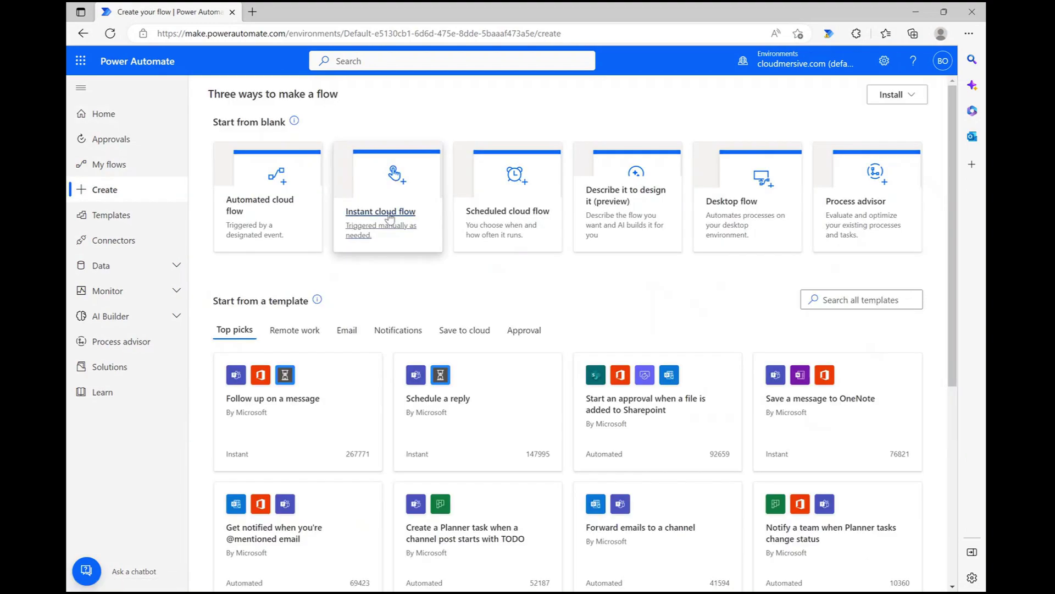
pyautogui.click(389, 216)
pyautogui.click(598, 209)
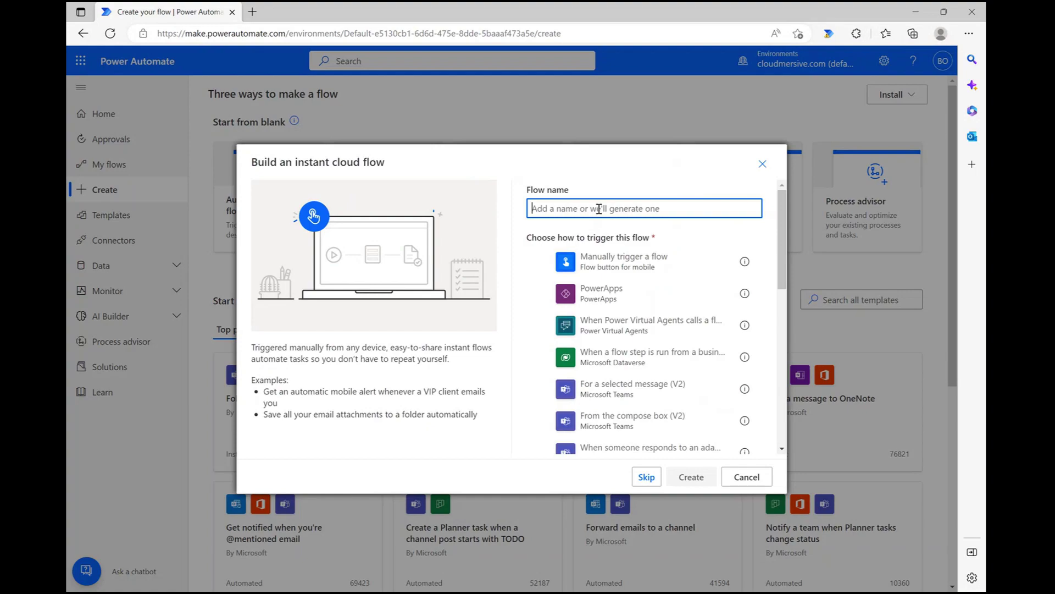
pyautogui.write('remove headers and fo')
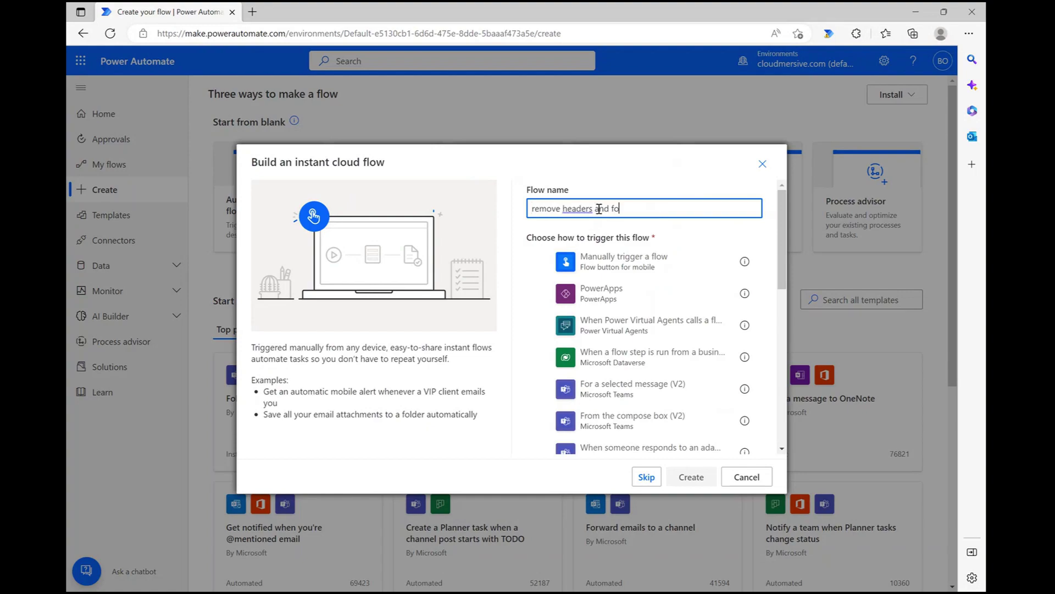
pyautogui.write('oters')
pyautogui.click(626, 262)
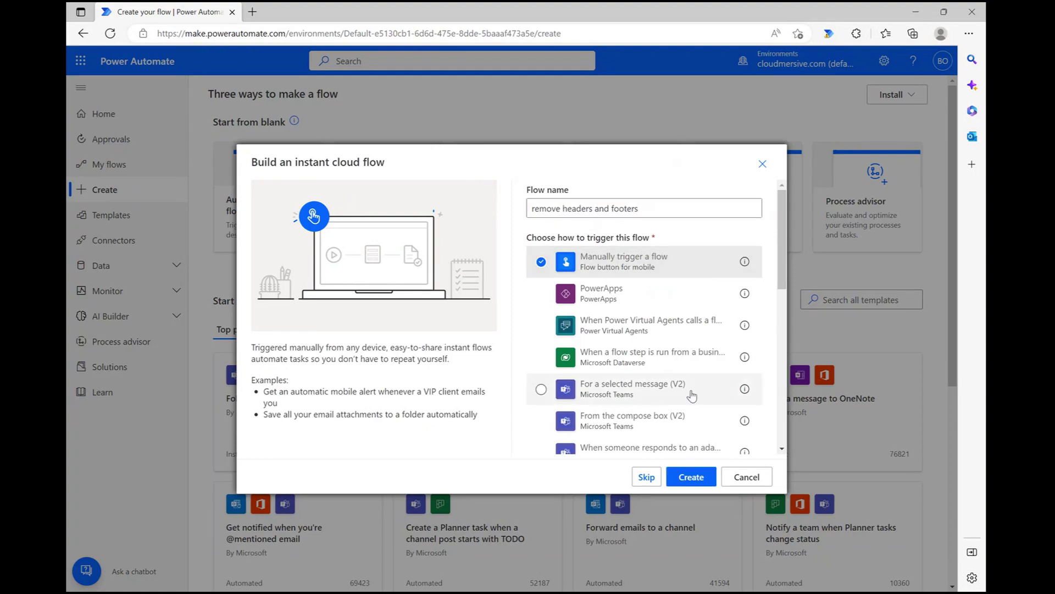
pyautogui.click(690, 478)
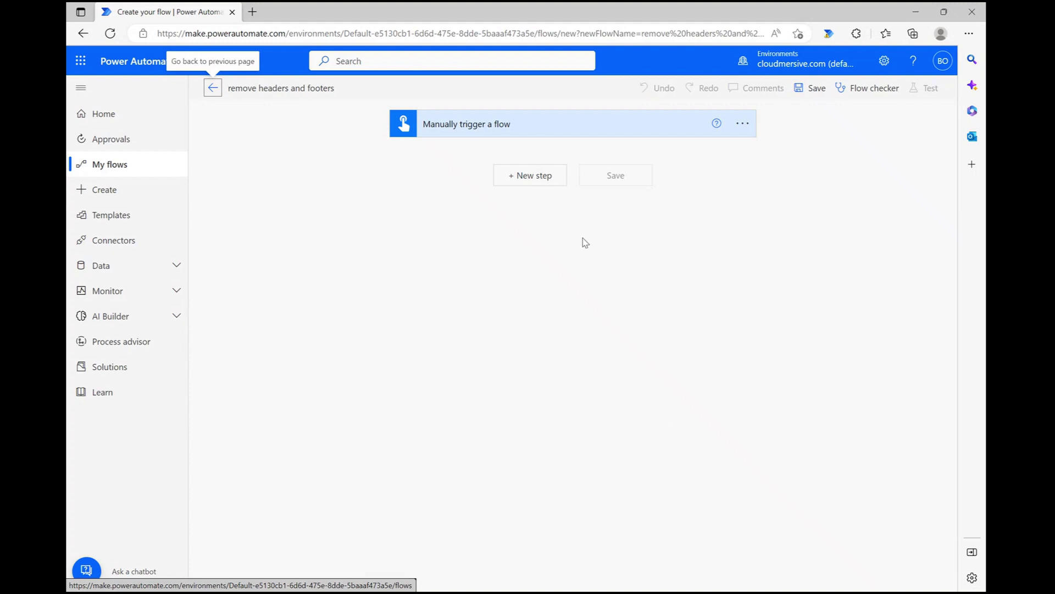
# - Add a SharePoint Get file content step reading Power Automate Samples/Demo File.docx on the Content Team site
pyautogui.click(530, 176)
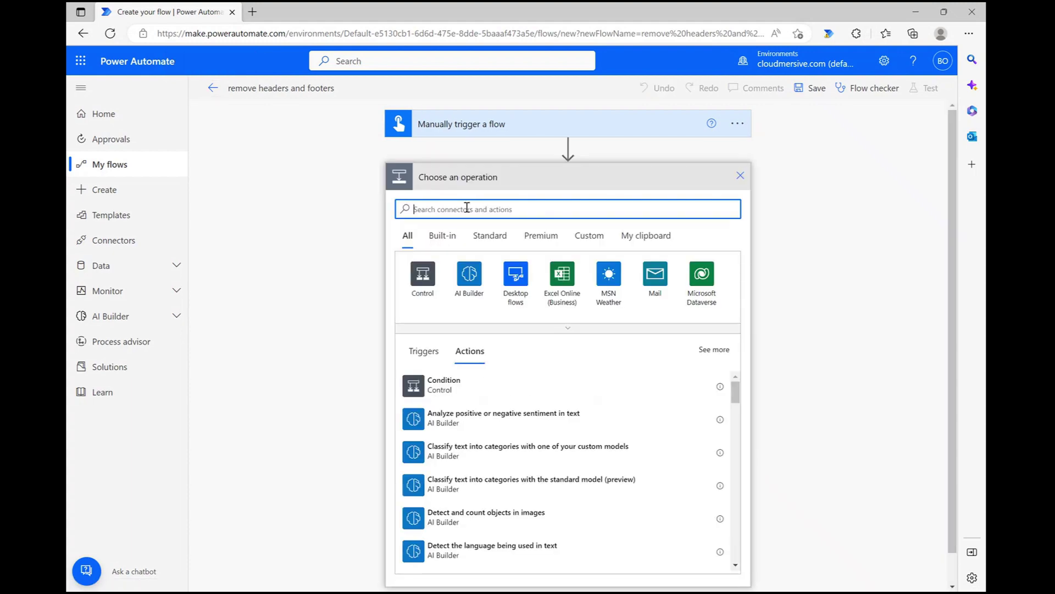
pyautogui.write('cloud')
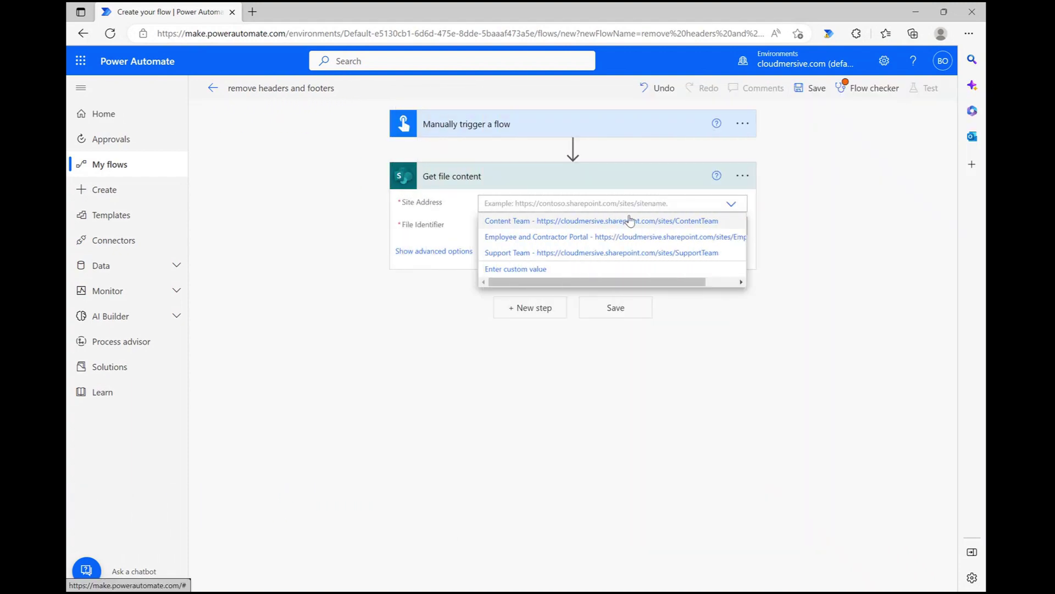
pyautogui.click(628, 217)
pyautogui.click(735, 227)
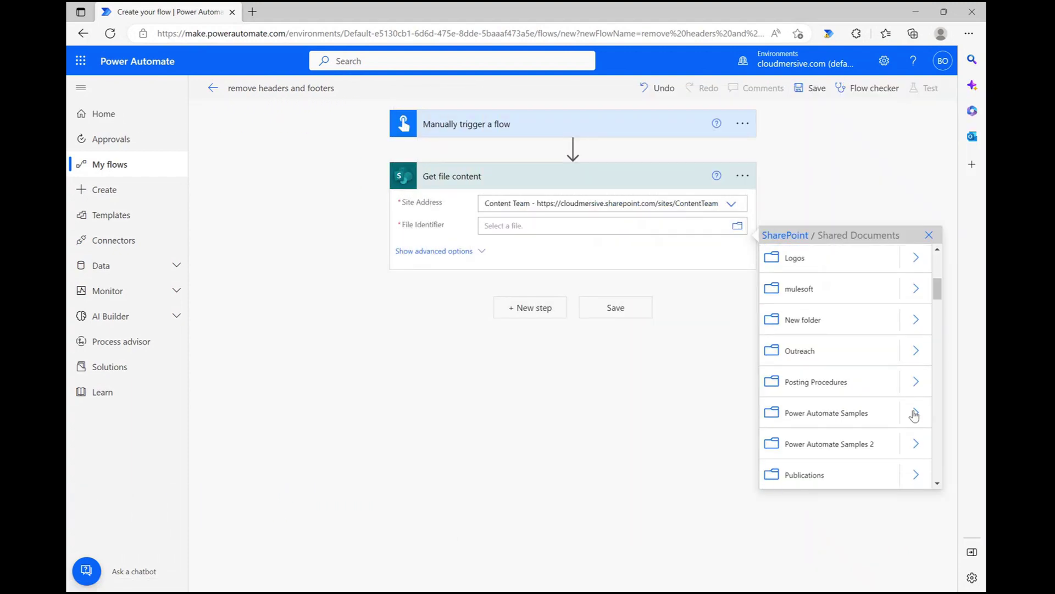
pyautogui.click(915, 413)
pyautogui.click(832, 272)
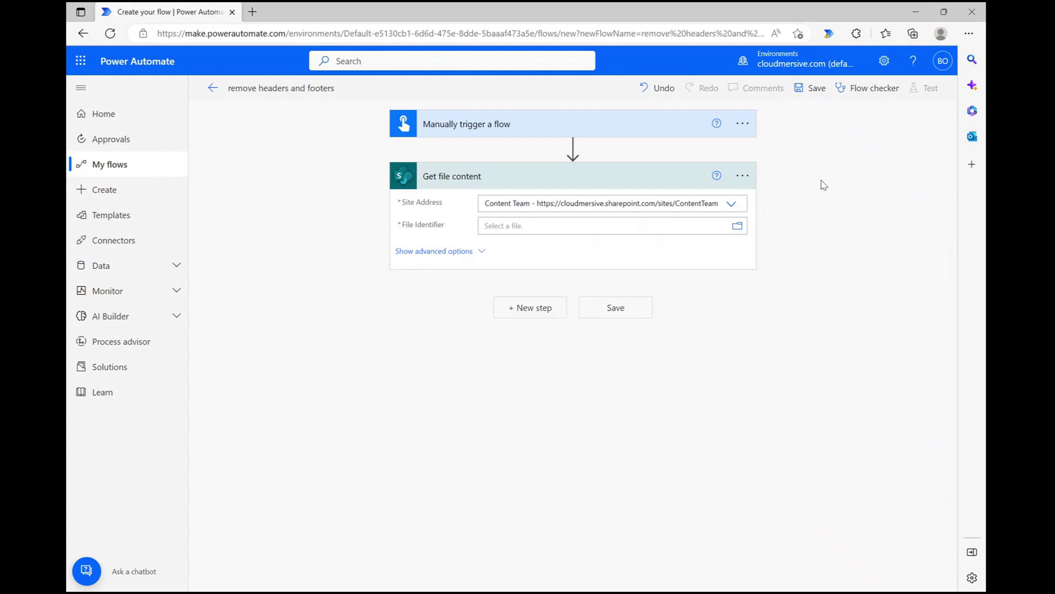
pyautogui.click(826, 179)
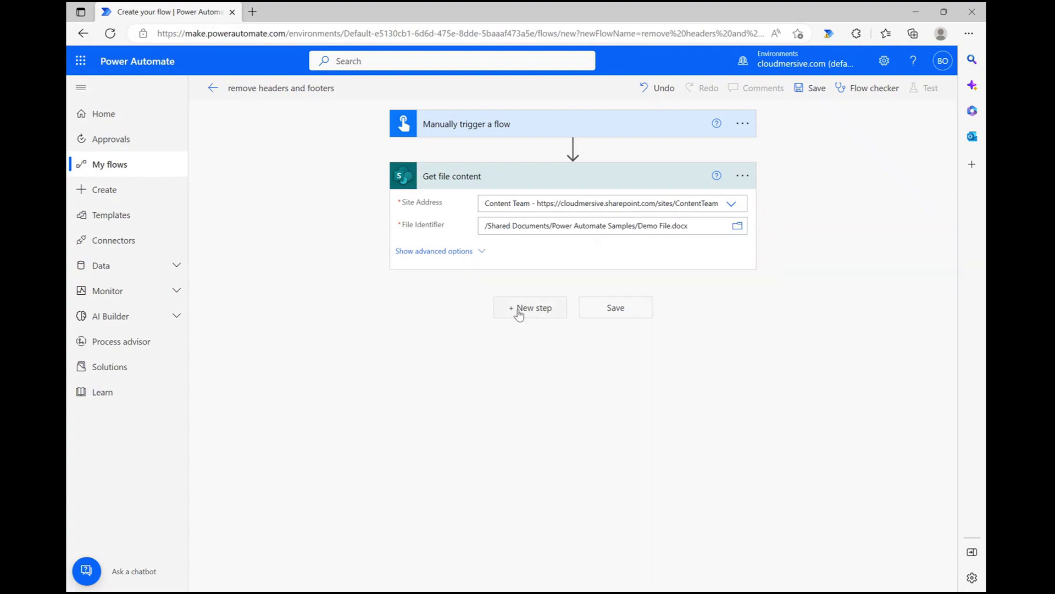
pyautogui.click(540, 316)
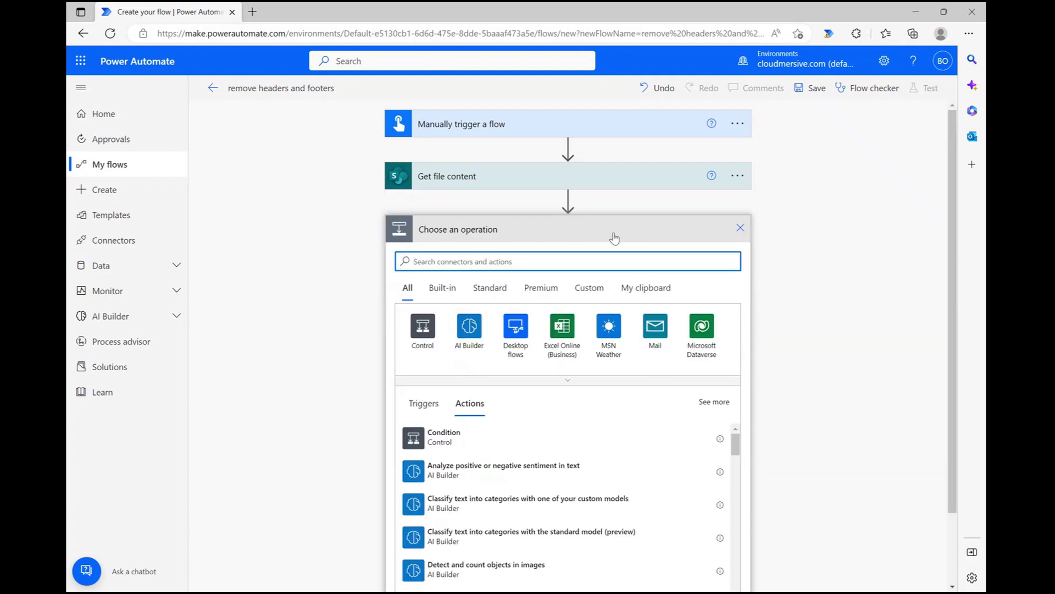
pyautogui.scroll(-2, 812, 273)
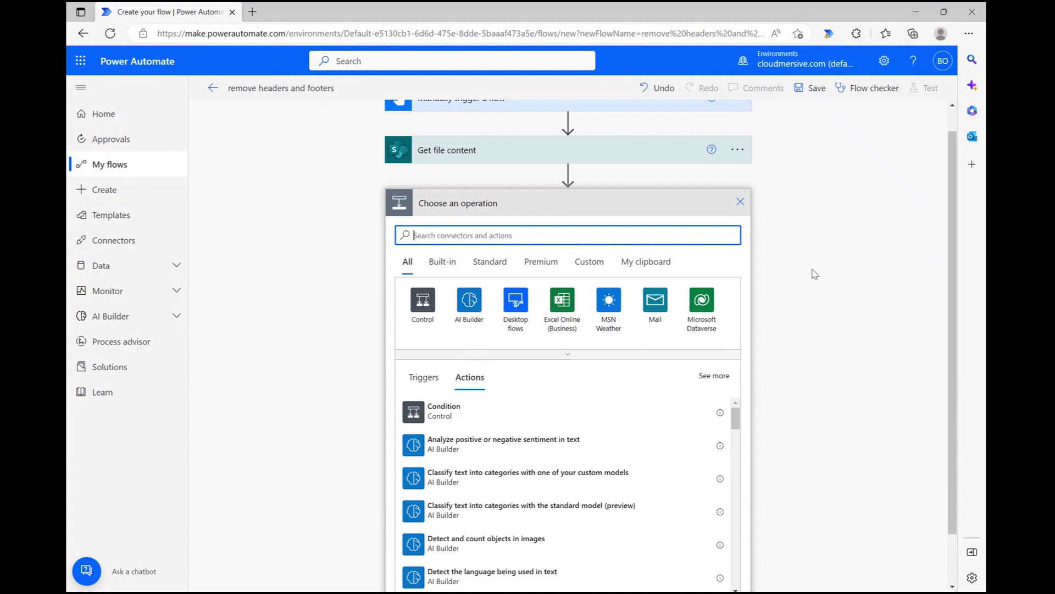
# - Add the Cloudmersive Document Conversion 'Begin editing a document' action
pyautogui.write('cloudmersive')
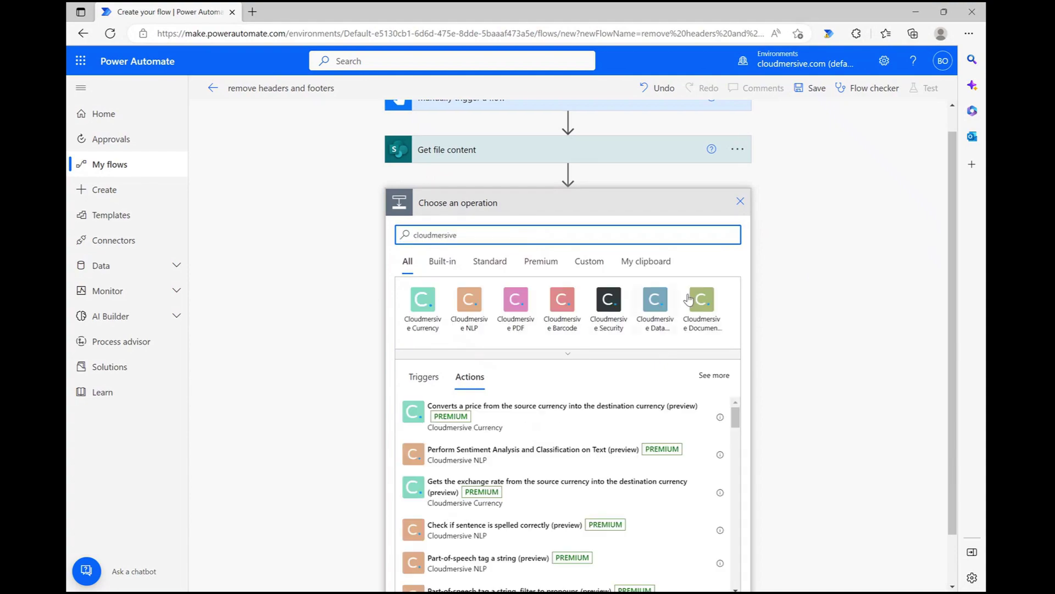
pyautogui.click(699, 303)
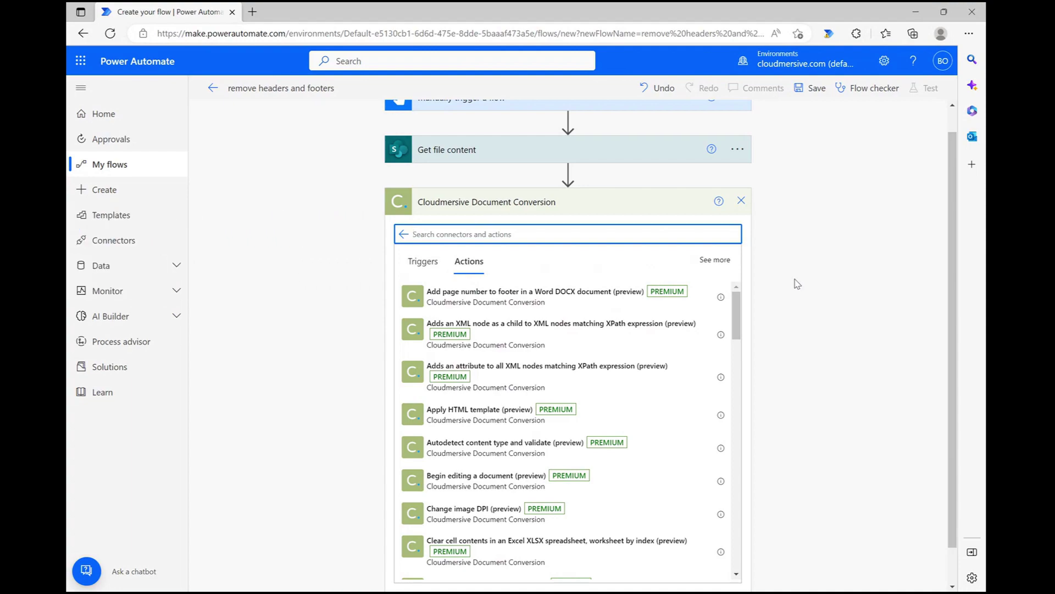
pyautogui.write('begin editing')
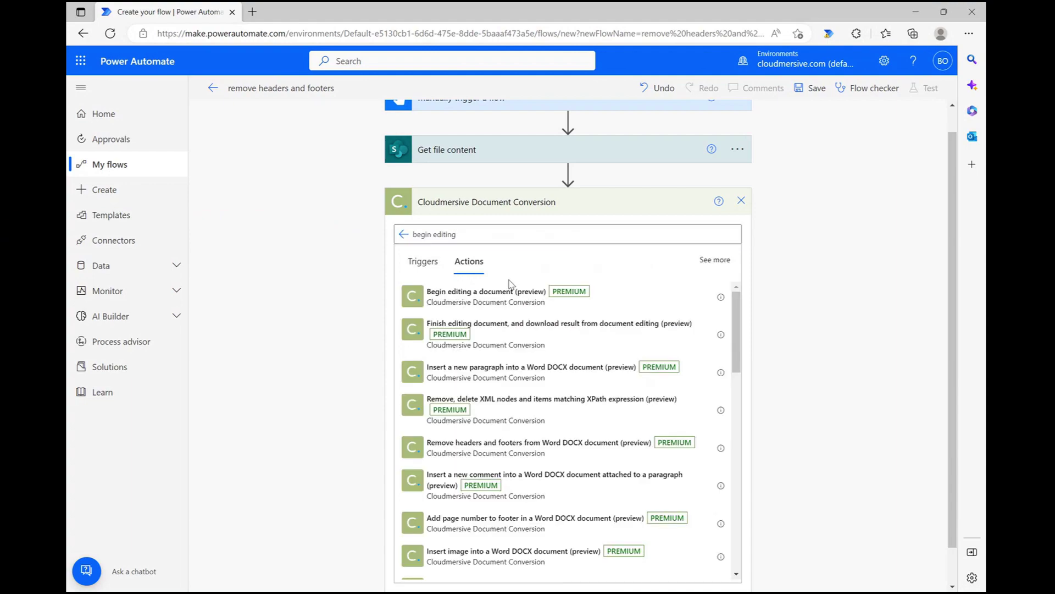
pyautogui.click(501, 297)
# - Use the SharePoint File Content as its input file, with file name filename.docx
pyautogui.click(527, 256)
pyautogui.click(821, 416)
pyautogui.click(589, 292)
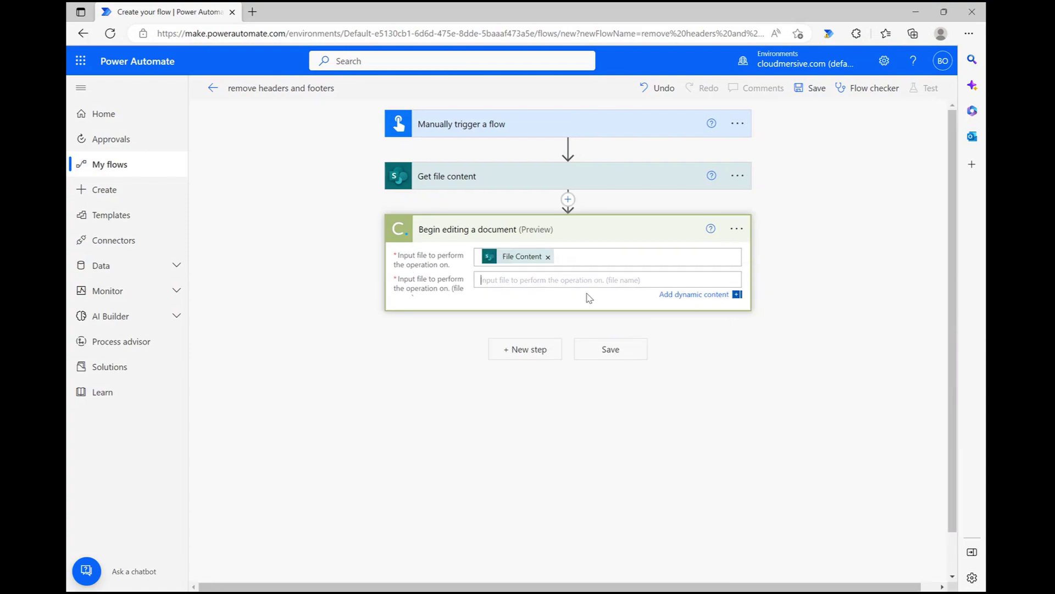
pyautogui.write('filename.docx')
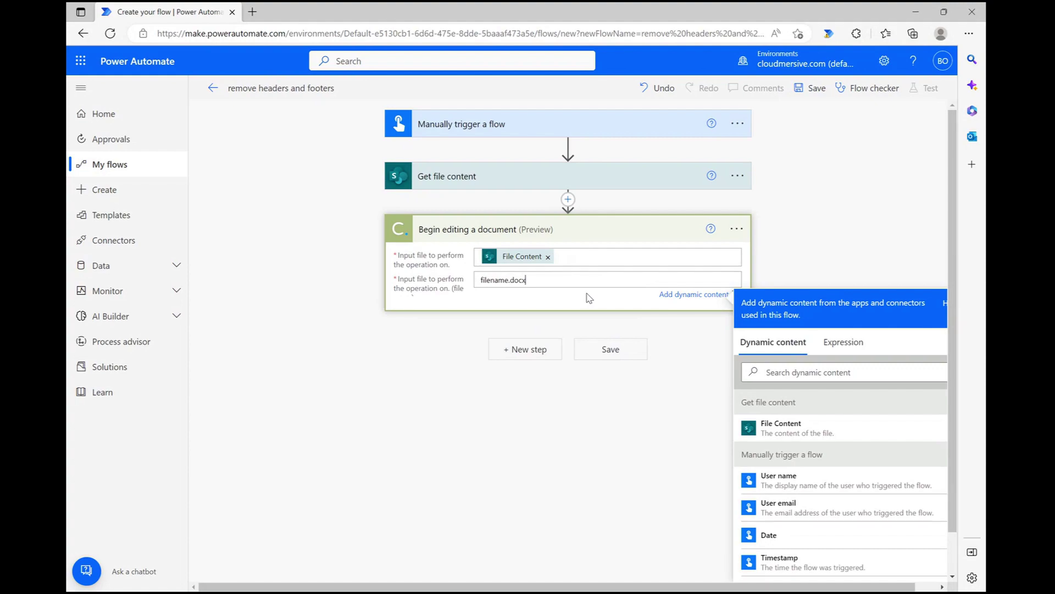
pyautogui.click(506, 413)
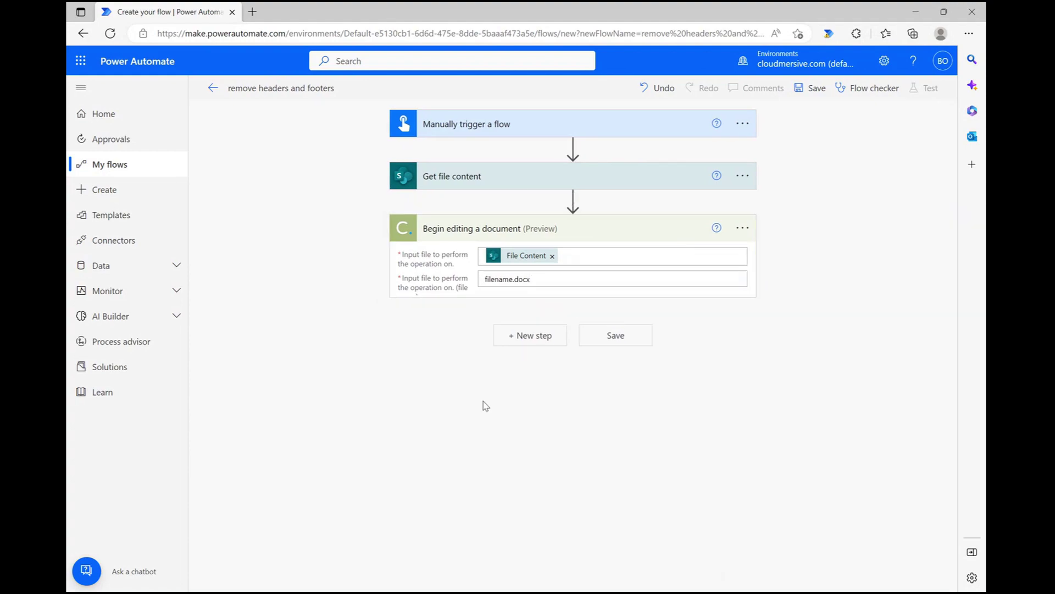
# - Add the Cloudmersive 'Remove headers and footers from Word DOCX document' action
pyautogui.click(552, 336)
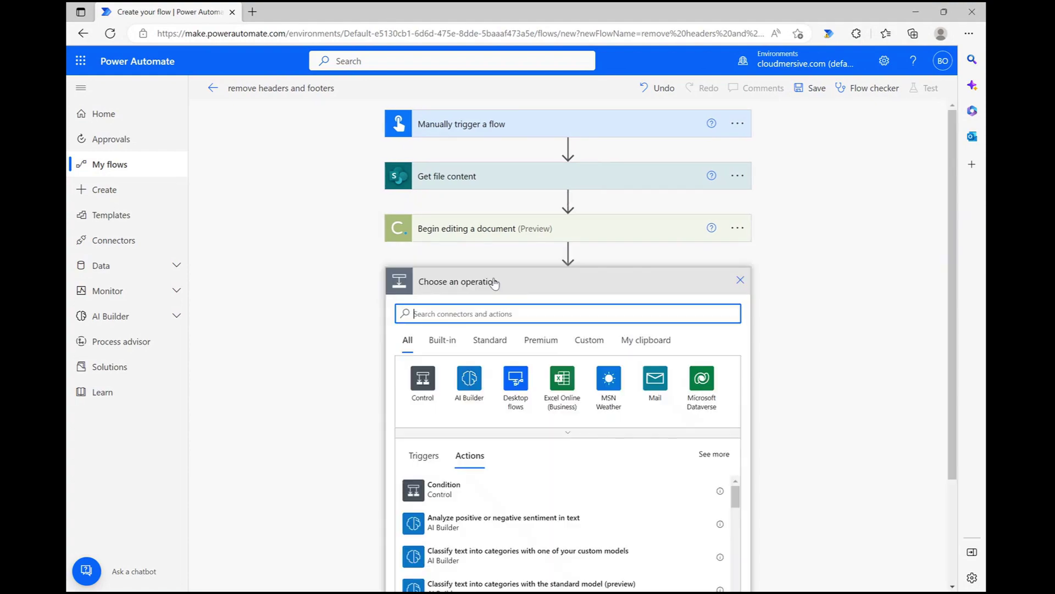
pyautogui.write('cloudmersive')
pyautogui.click(705, 378)
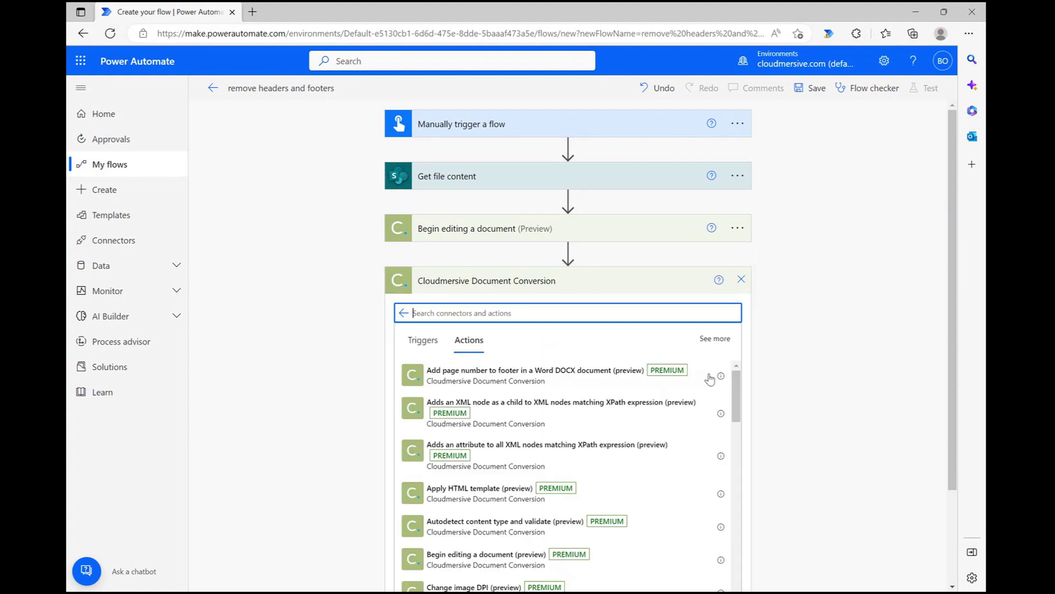
pyautogui.write('remove headers')
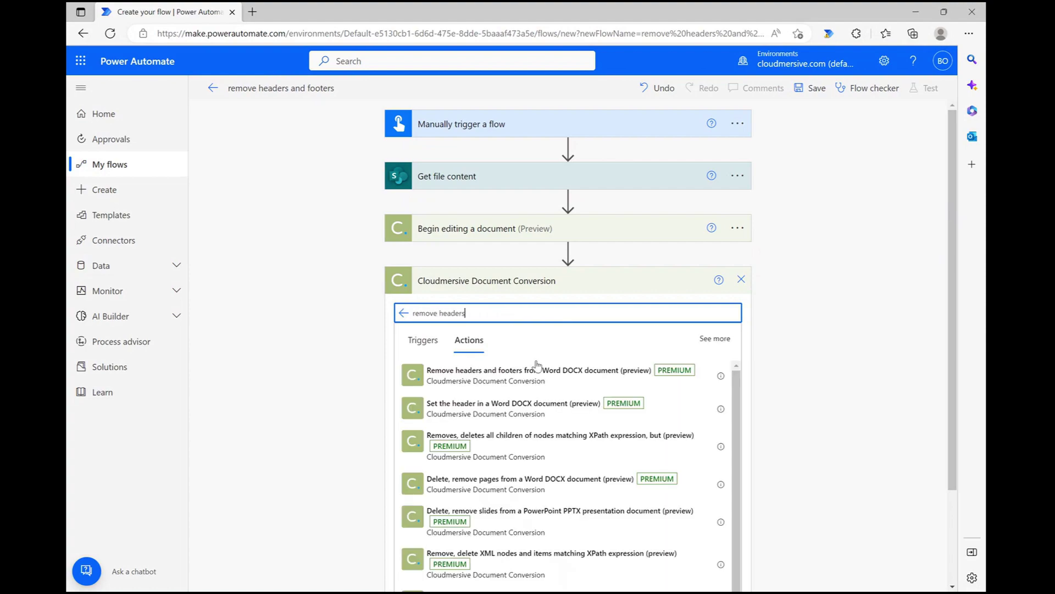
pyautogui.click(537, 371)
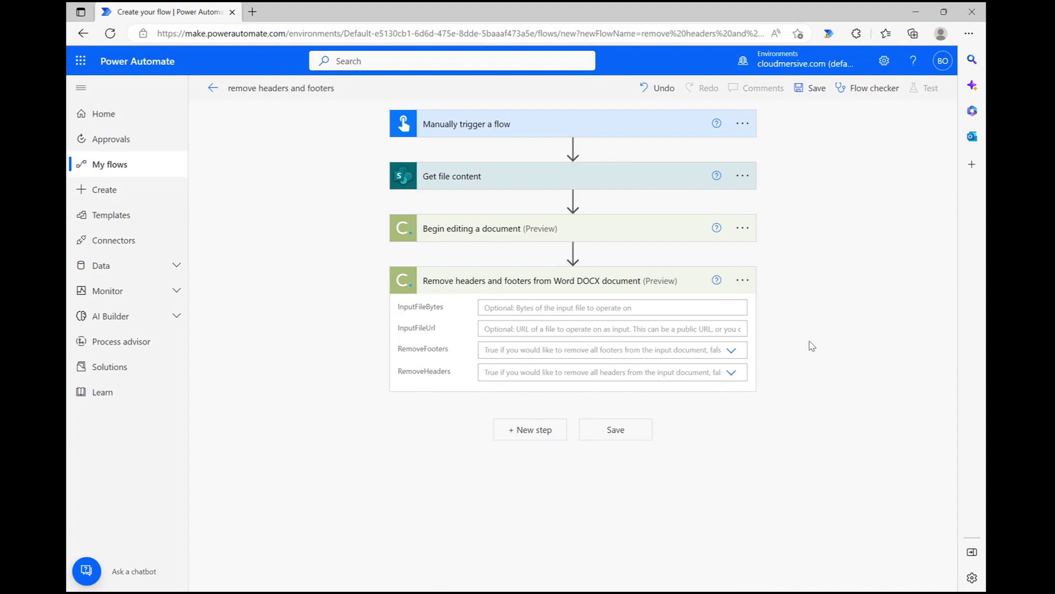
# - Set its InputFileUrl to body and both RemoveFooters and RemoveHeaders to Yes
pyautogui.click(683, 329)
pyautogui.click(836, 477)
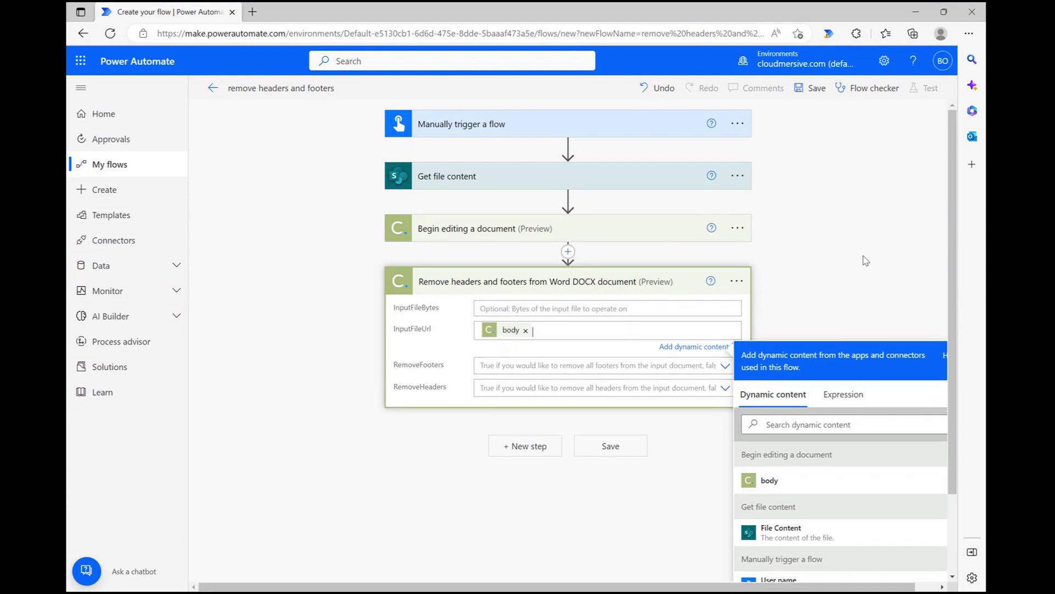
pyautogui.click(920, 283)
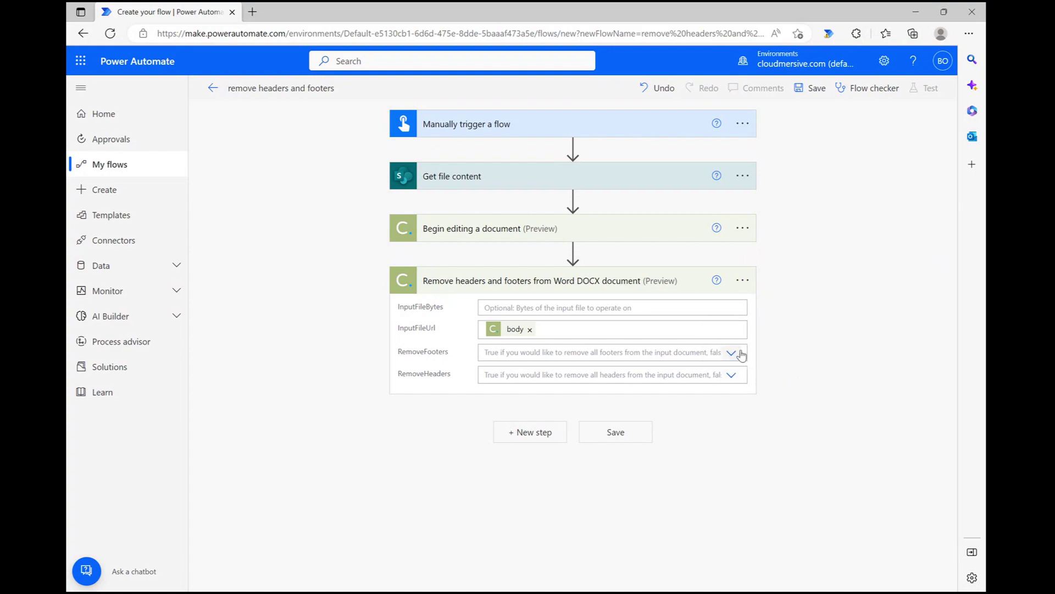
pyautogui.click(733, 352)
pyautogui.click(616, 380)
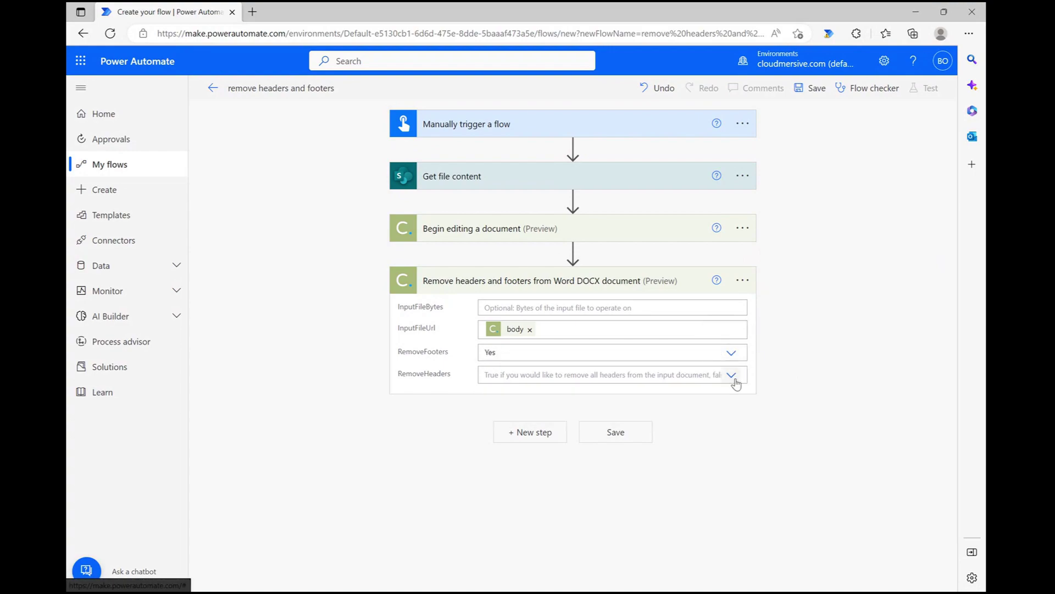
pyautogui.click(736, 381)
pyautogui.click(622, 405)
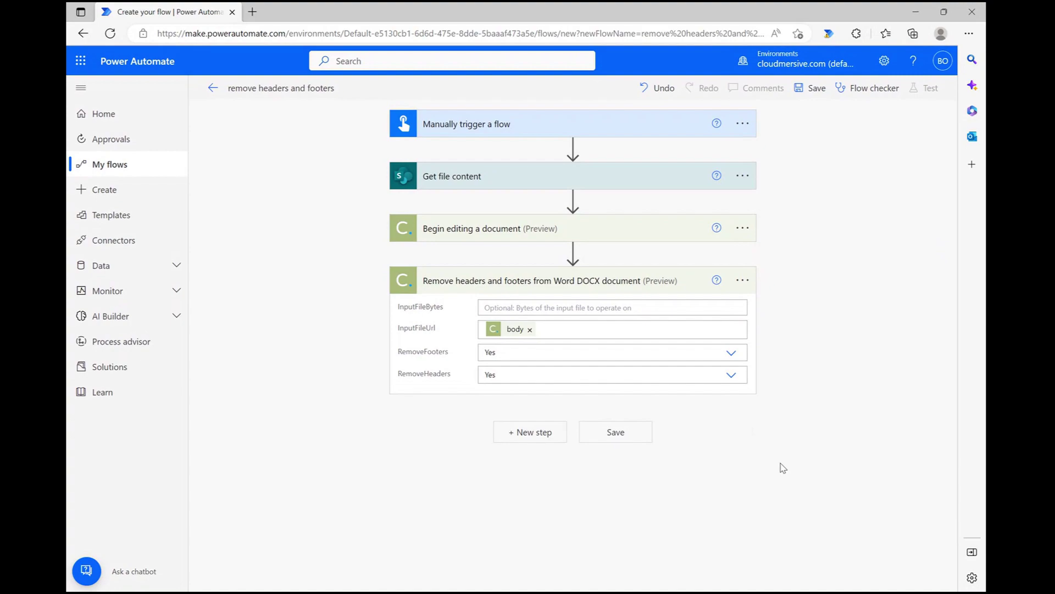
# - Add the Cloudmersive 'Finish editing document and download result' action after the header removal
pyautogui.click(535, 441)
pyautogui.write('cloudmer')
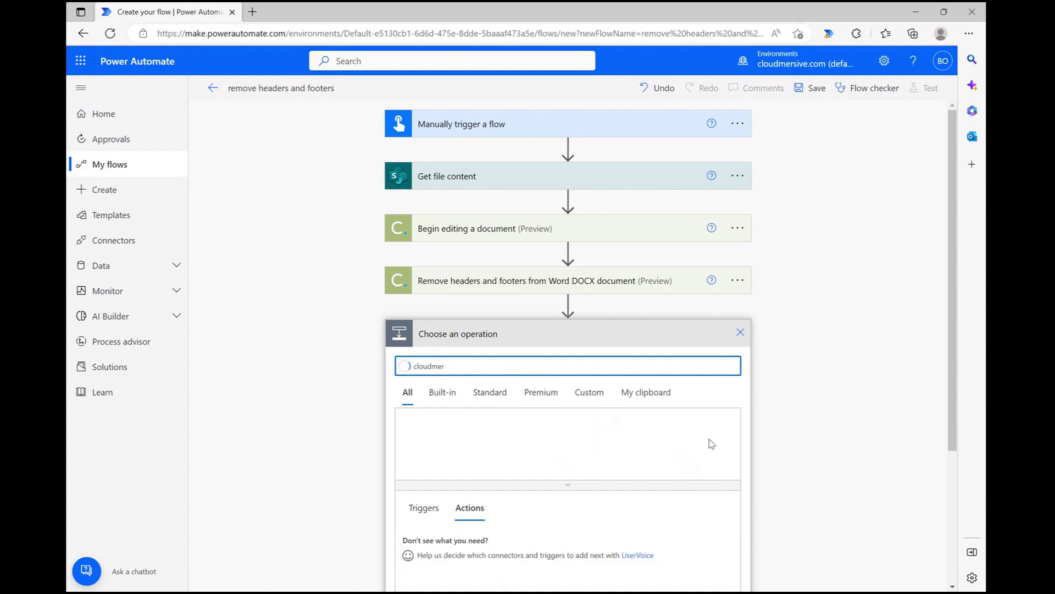
pyautogui.click(423, 434)
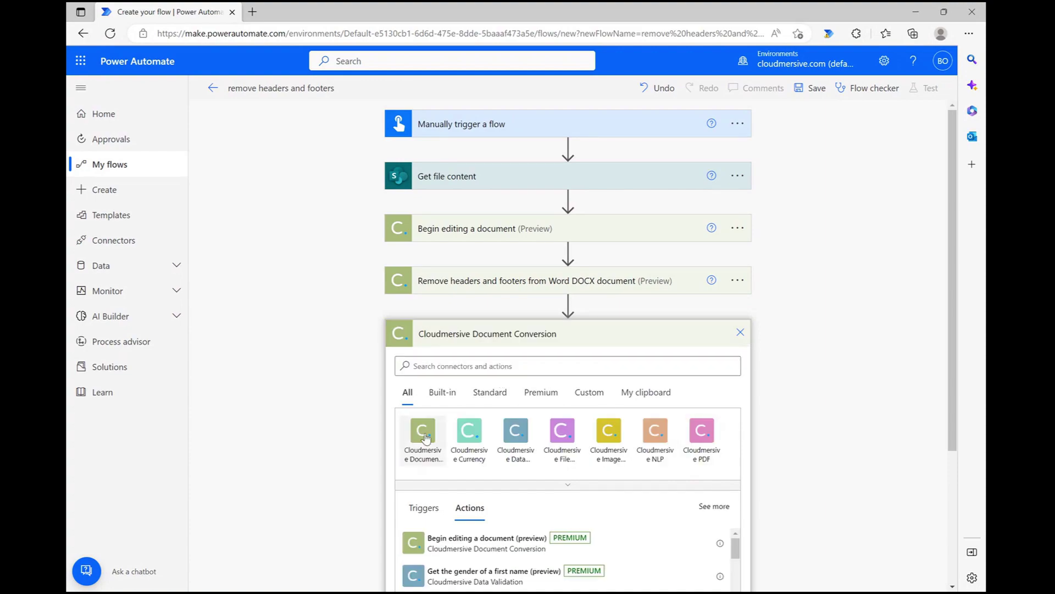
pyautogui.write('finish editing')
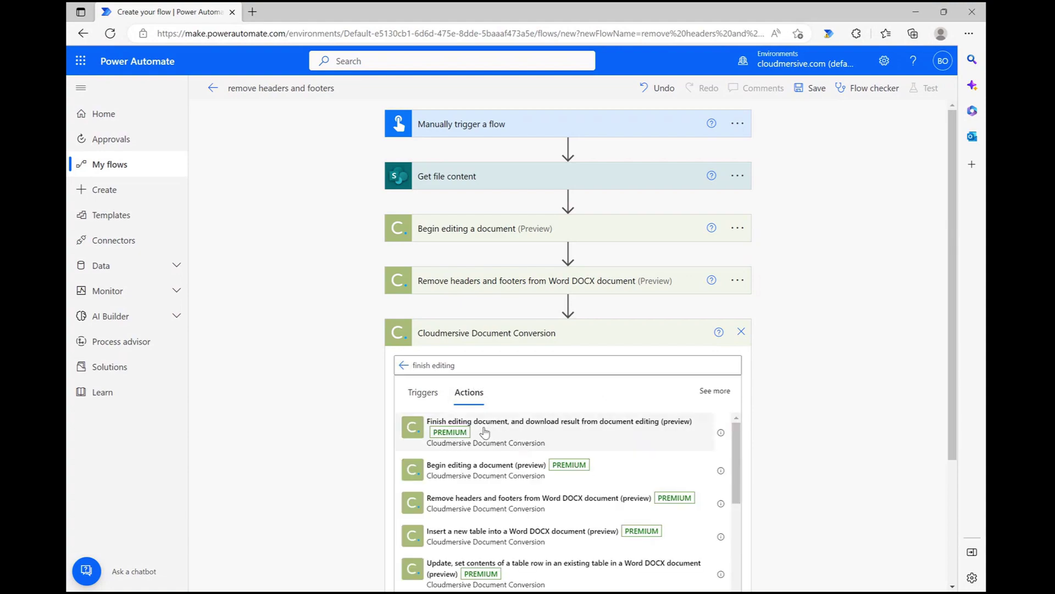
pyautogui.click(551, 422)
# - Set the Finish editing step's InputFileUrl to EditedDocumentURL
pyautogui.click(631, 361)
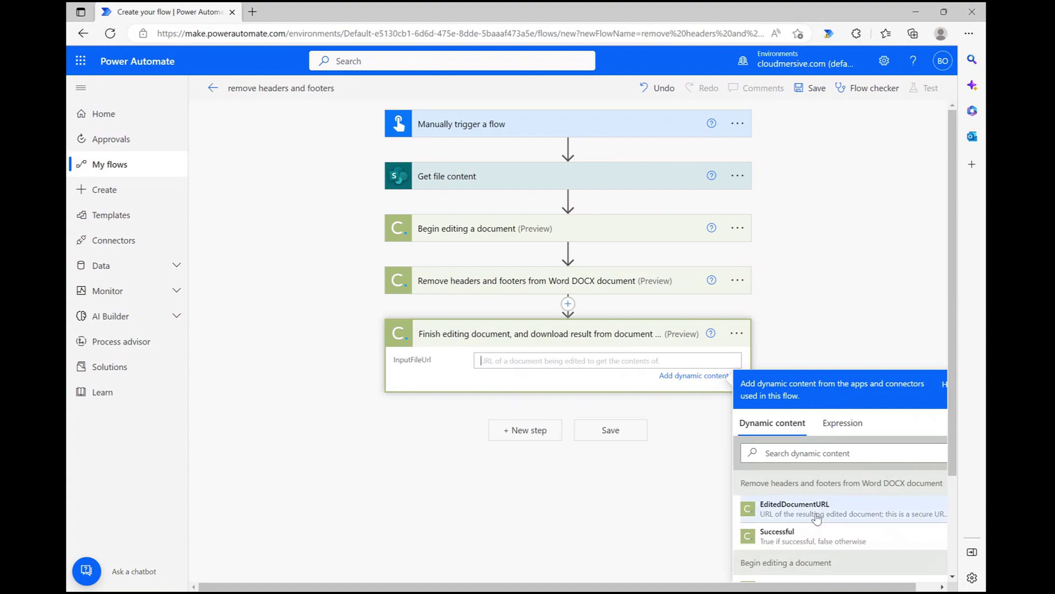
pyautogui.click(817, 517)
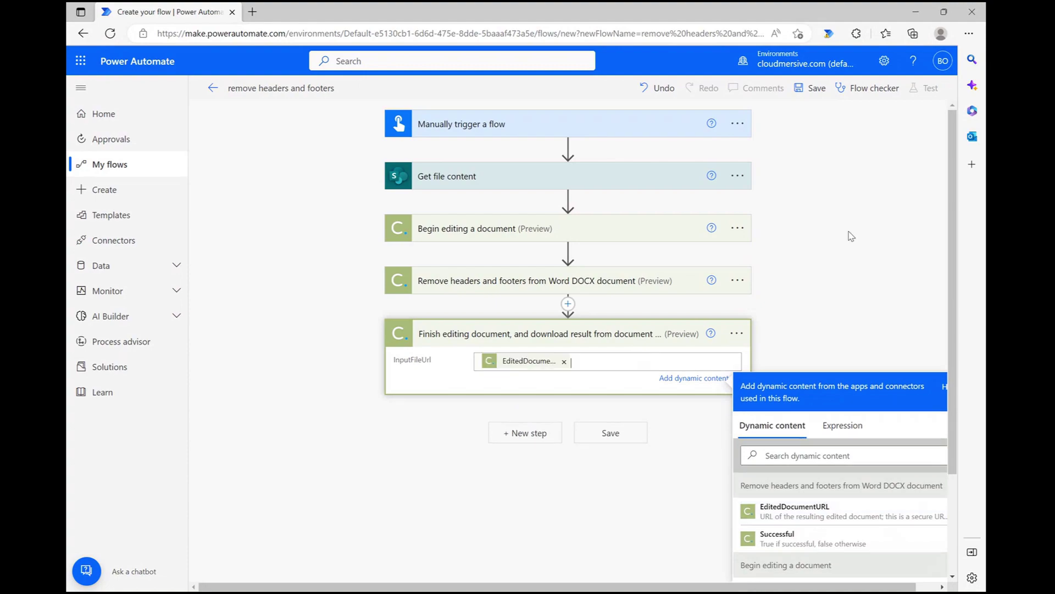
pyautogui.click(891, 241)
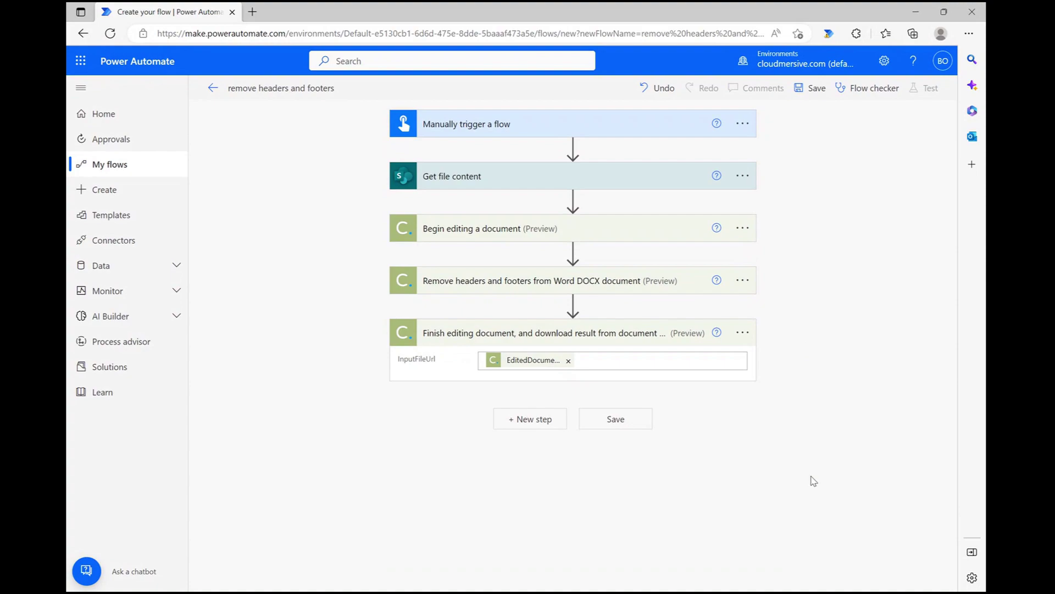
# - Add a SharePoint Update file step overwriting Content Team's Demo File.docx with OutputContent
pyautogui.click(533, 419)
pyautogui.write('update file')
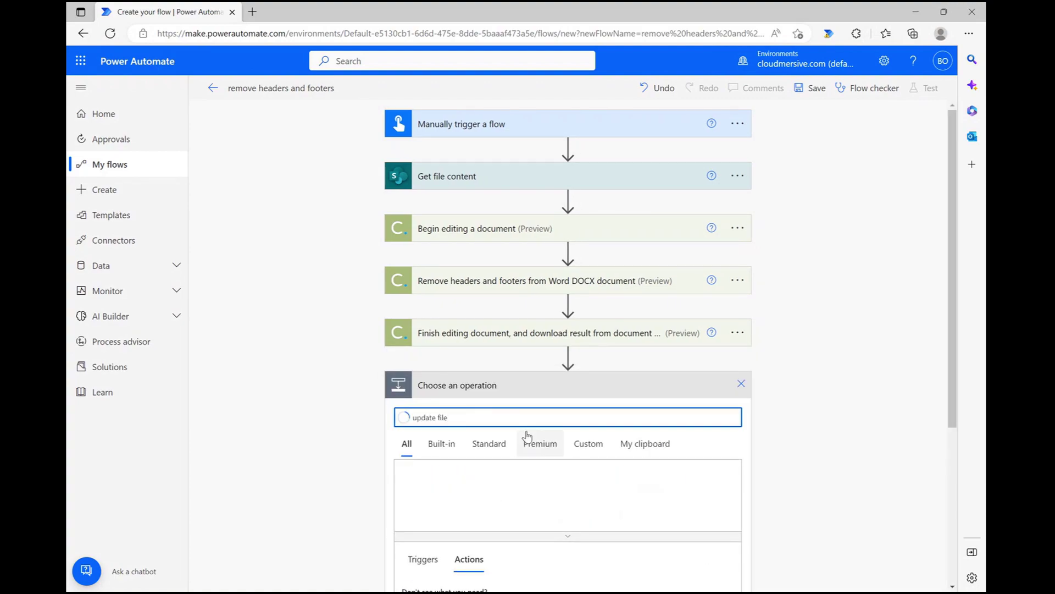
pyautogui.scroll(-3, 489, 456)
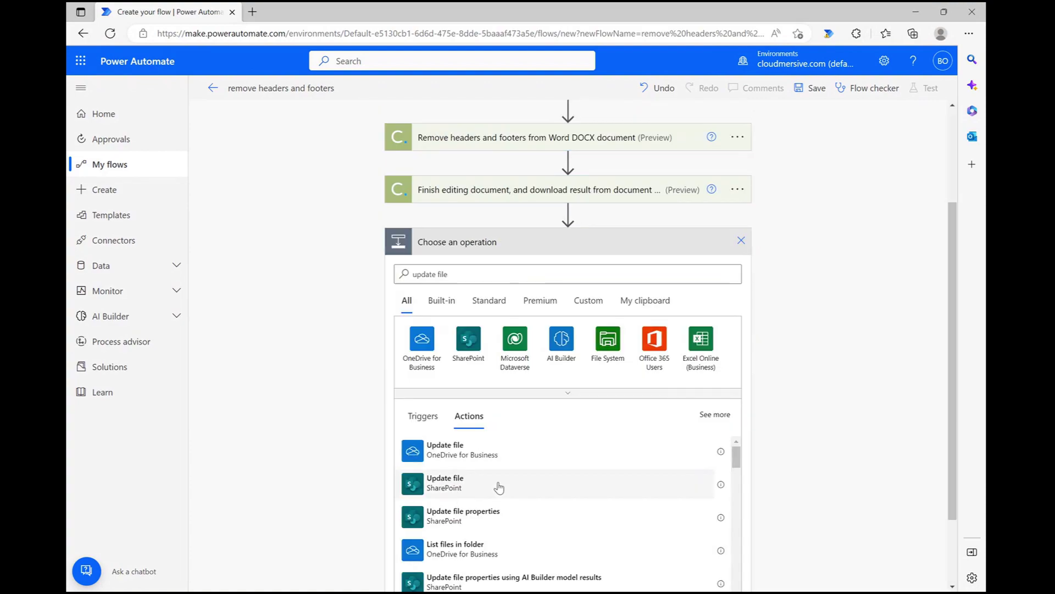
pyautogui.click(702, 430)
pyautogui.click(737, 435)
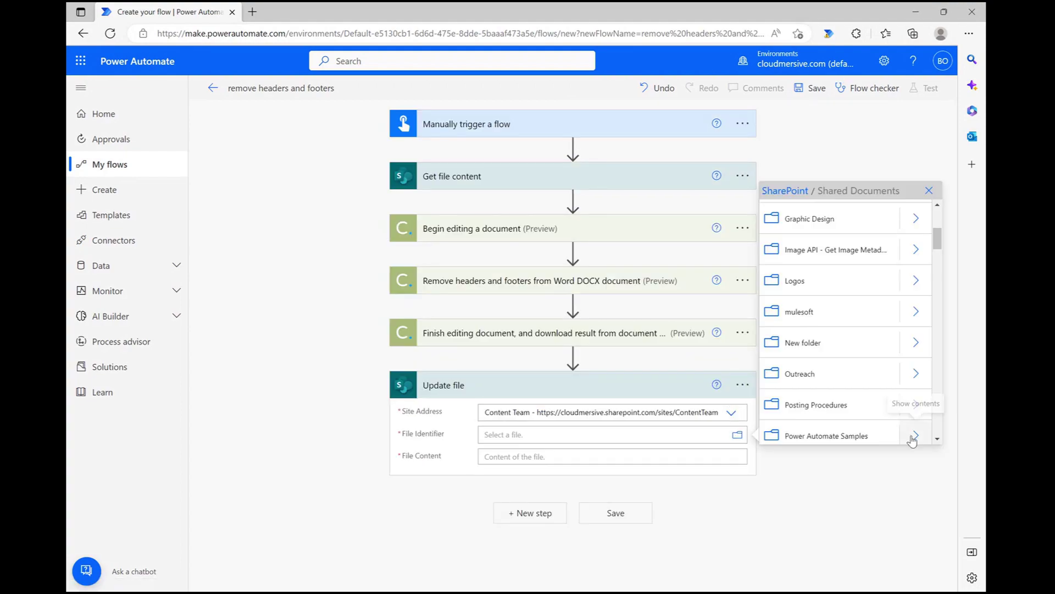
pyautogui.click(912, 434)
pyautogui.click(826, 431)
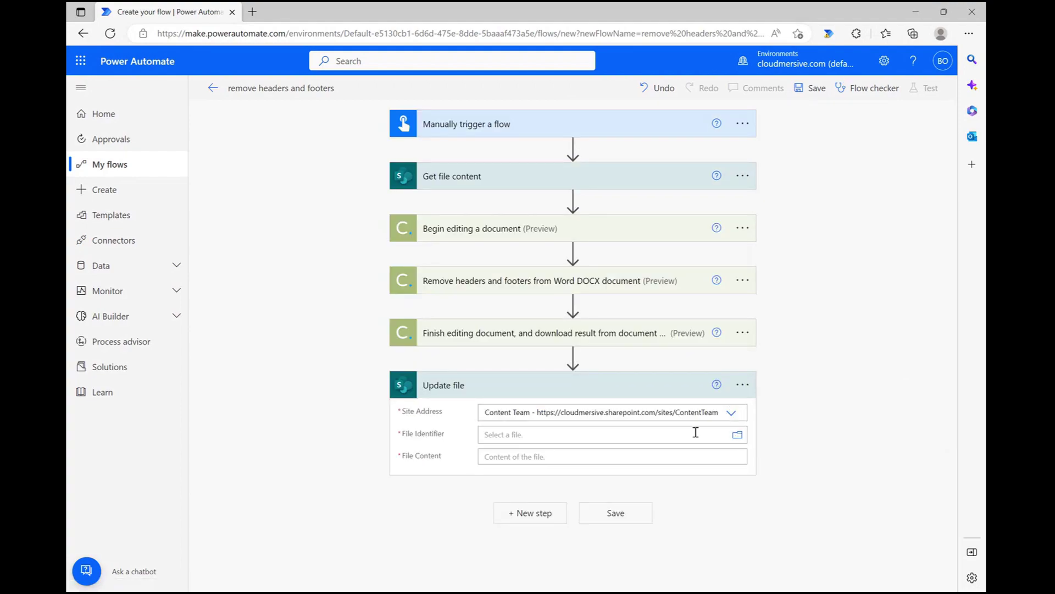
pyautogui.click(627, 456)
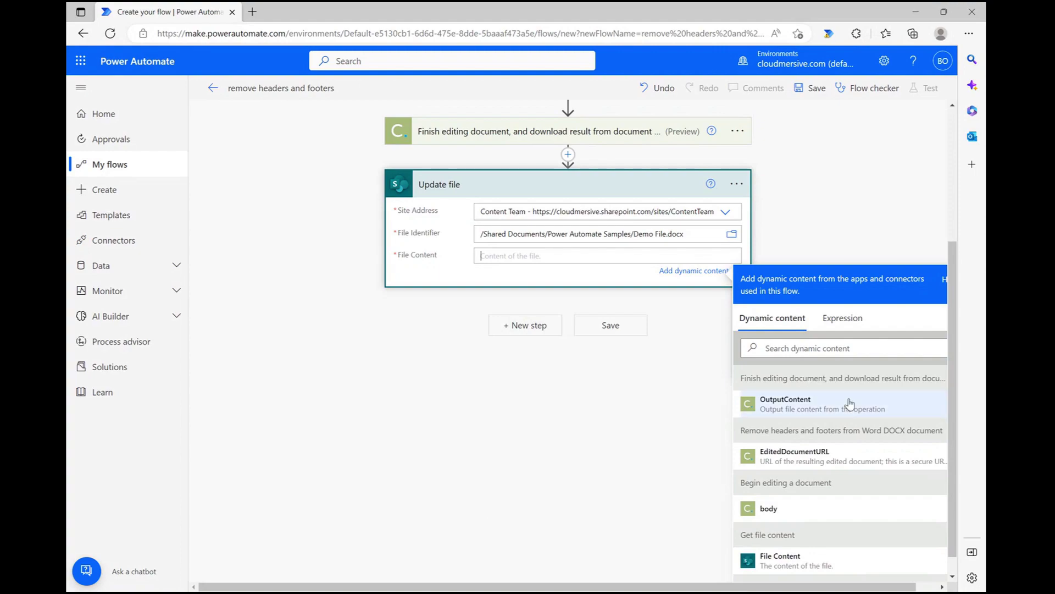
pyautogui.click(812, 406)
pyautogui.click(851, 235)
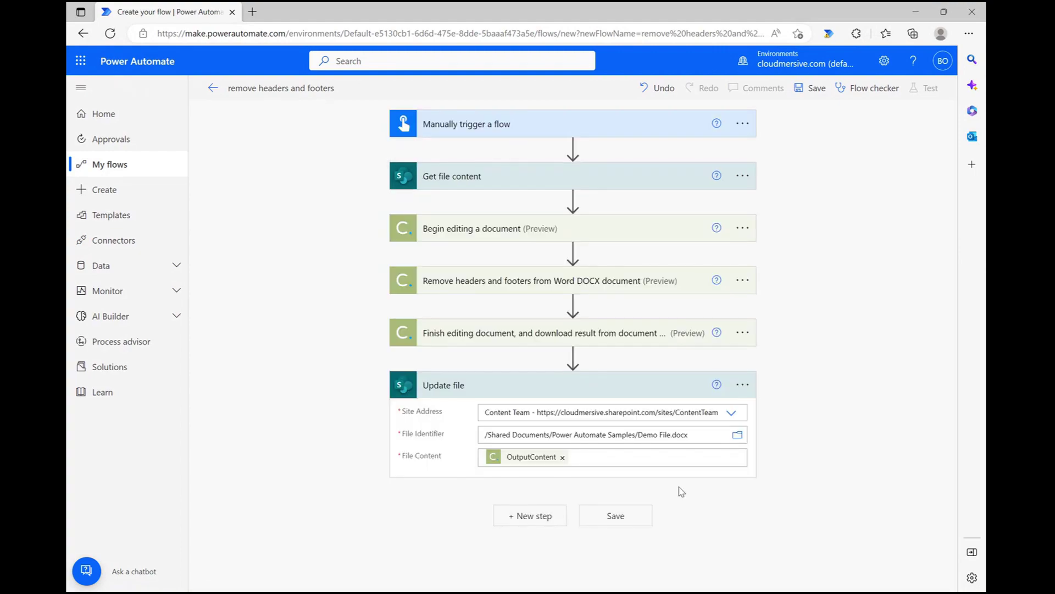
# - Save the flow, run a manual test, and open the updated Demo File
pyautogui.click(611, 519)
pyautogui.click(926, 87)
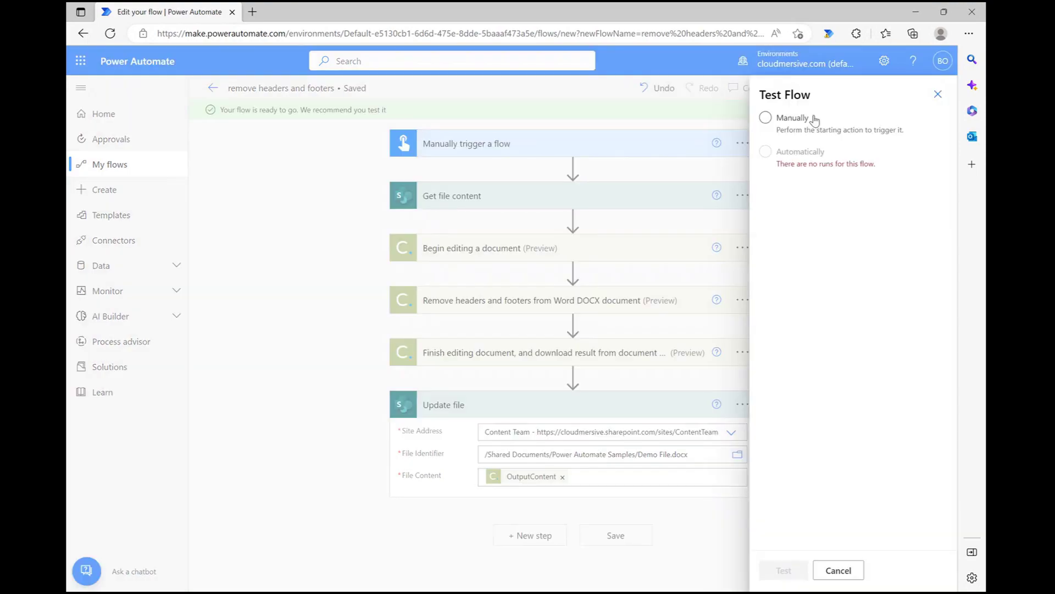
pyautogui.click(786, 118)
pyautogui.click(786, 569)
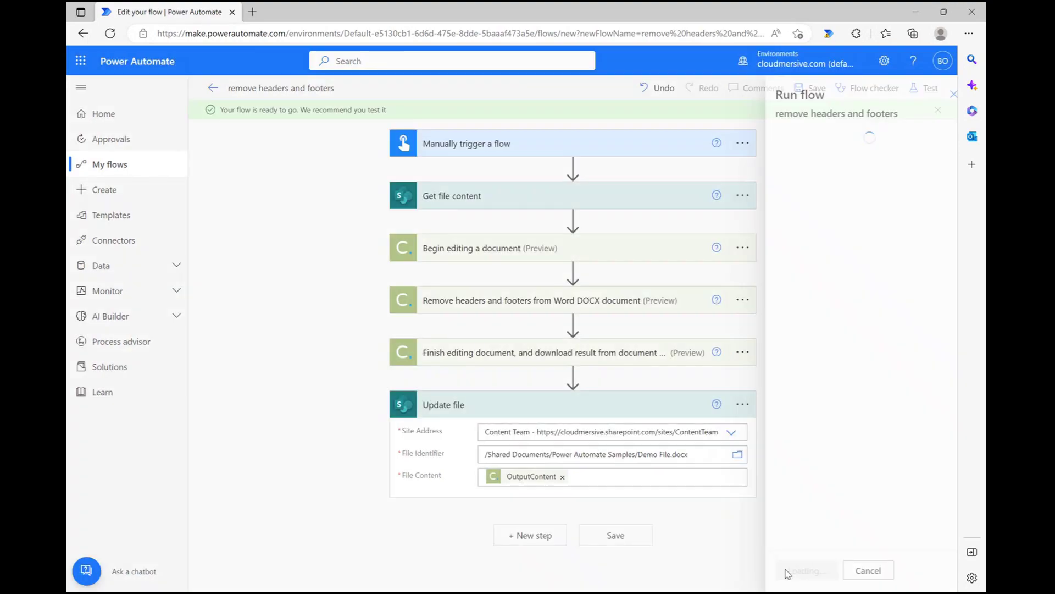
pyautogui.click(786, 570)
pyautogui.click(786, 570)
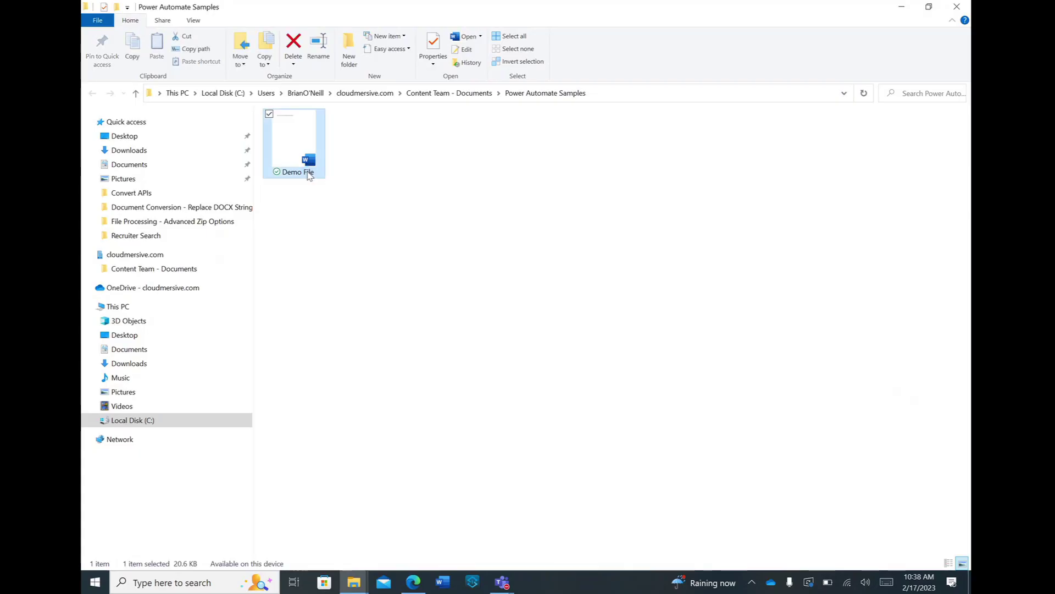
pyautogui.doubleClick(308, 172)
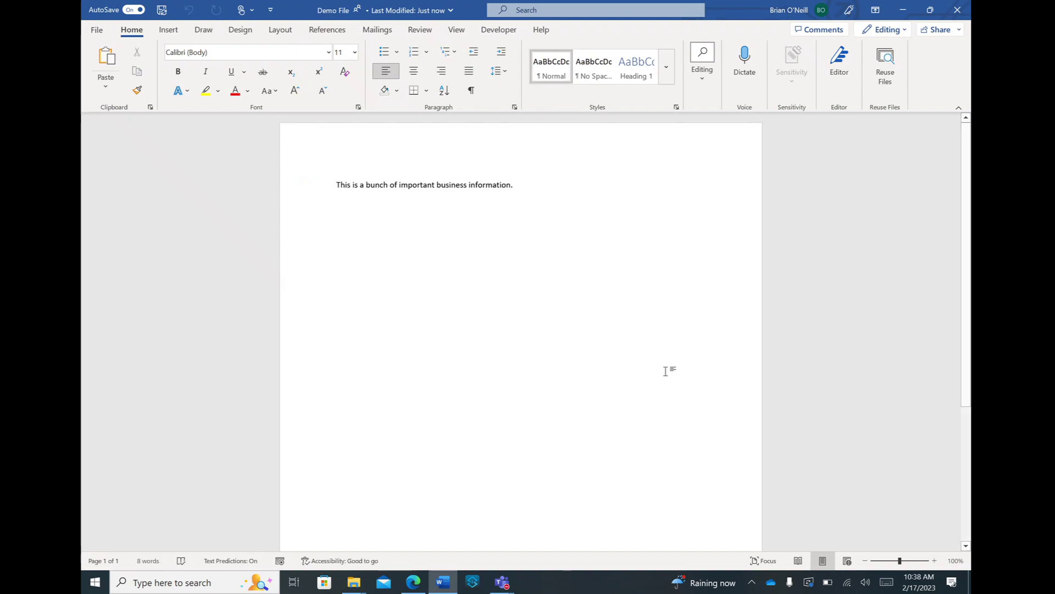
# - Confirm the Demo File's header and footer are empty, leaving only the 'important business information' sentence
pyautogui.doubleClick(519, 134)
pyautogui.scroll(-5, 558, 362)
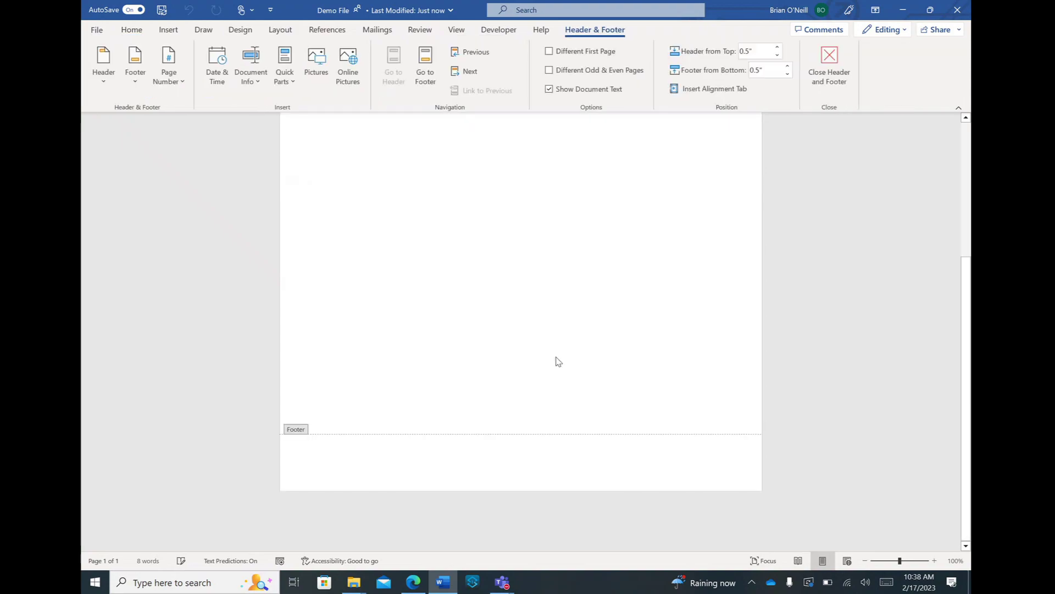
pyautogui.scroll(5, 419, 495)
pyautogui.doubleClick(480, 204)
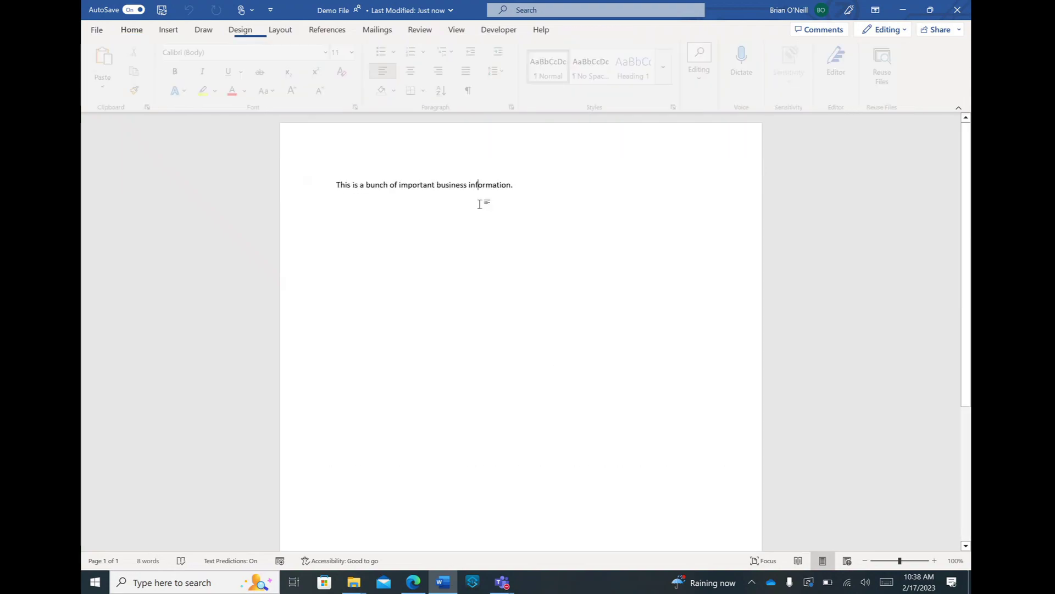